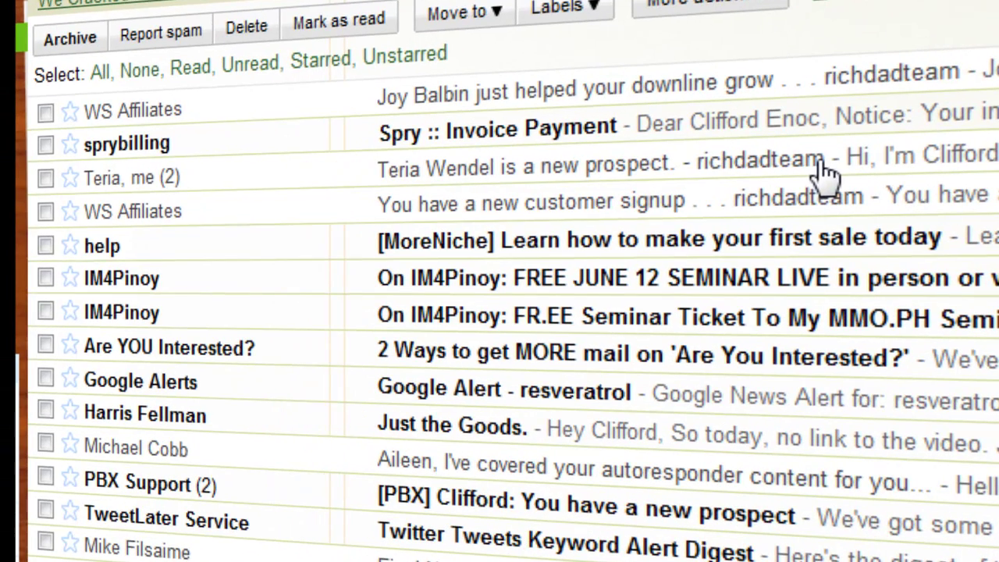
# Step: Open the prospect conversation, expand the original GDI notification and scroll through its full body
pyautogui.click(697, 170)
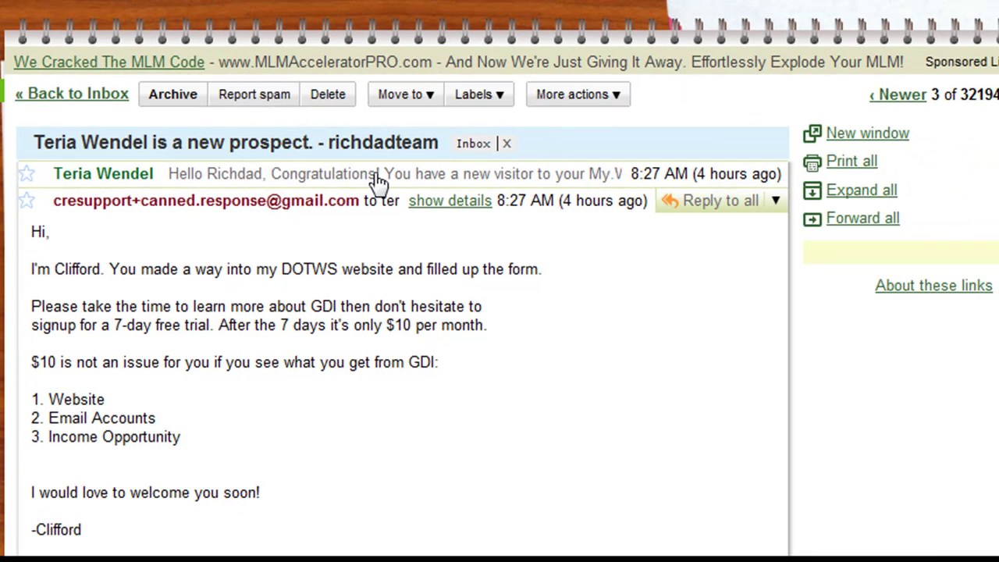
pyautogui.click(378, 176)
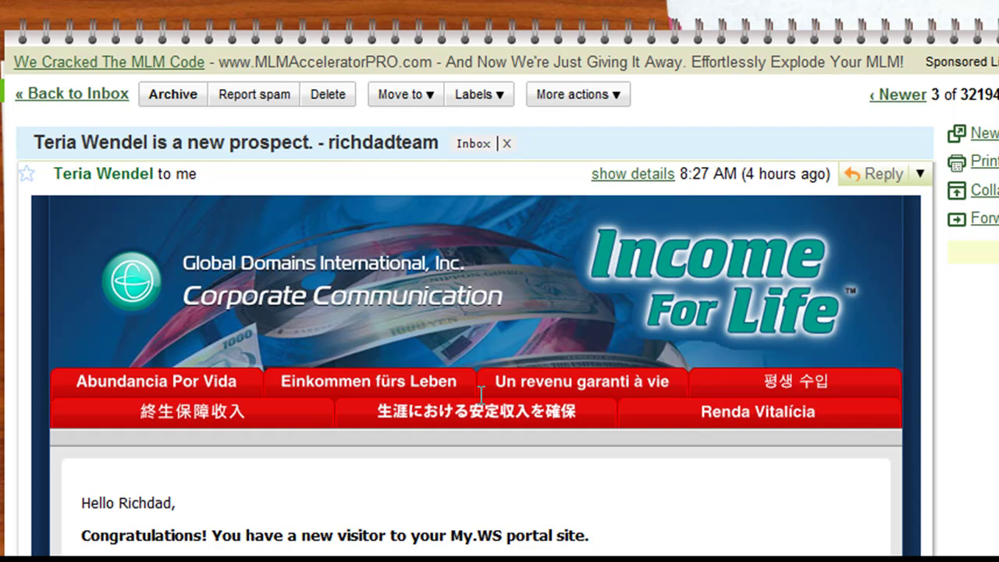
pyautogui.scroll(-3, 462, 428)
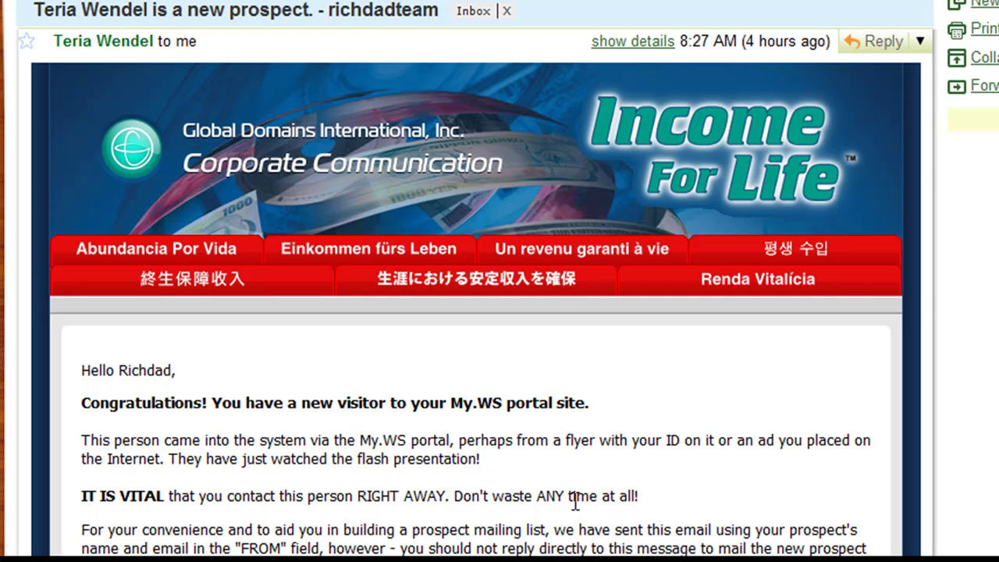
pyautogui.scroll(-5, 359, 312)
pyautogui.scroll(-5, 380, 385)
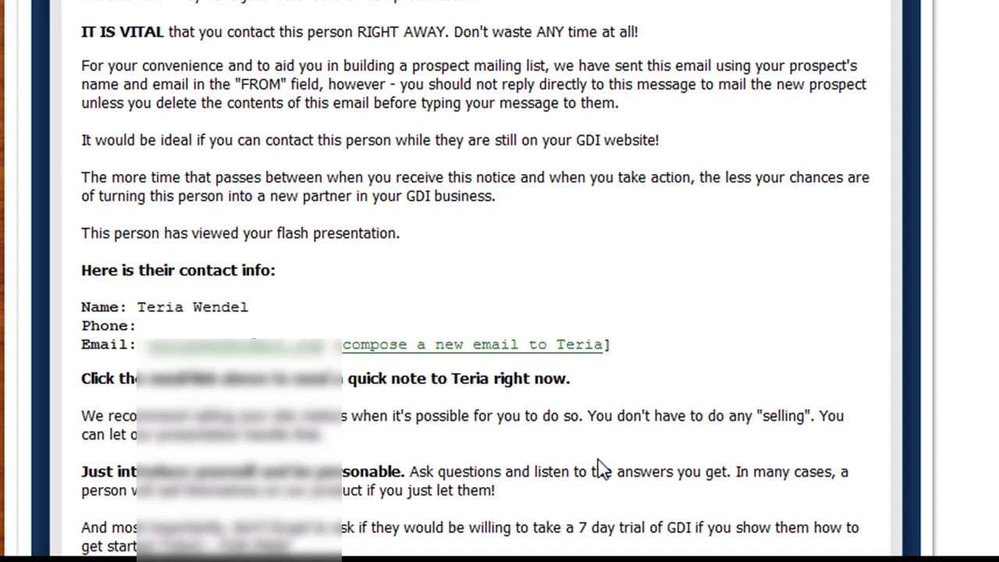
pyautogui.scroll(3, 601, 469)
pyautogui.scroll(4, 597, 468)
pyautogui.scroll(1, 598, 468)
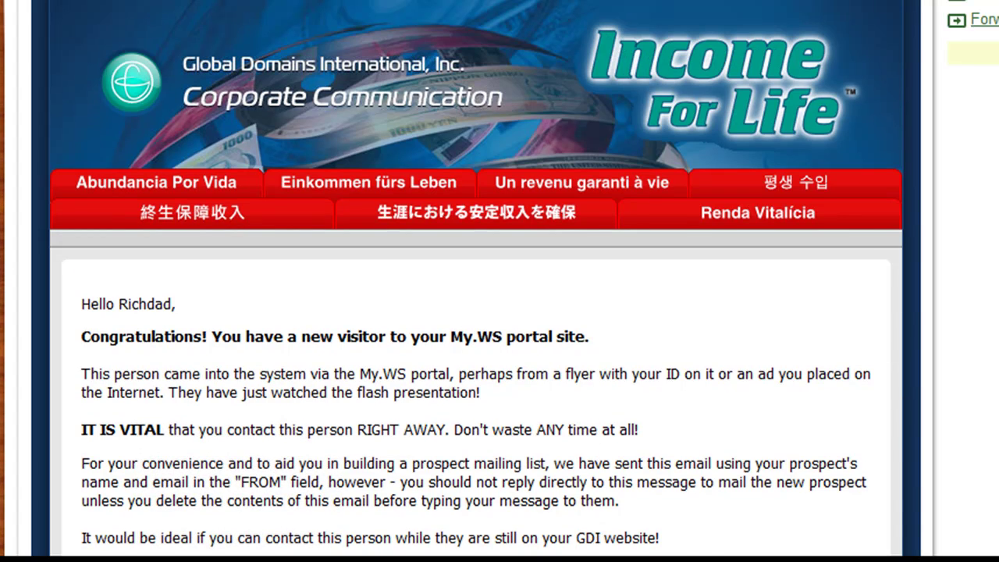
pyautogui.scroll(1, 495, 71)
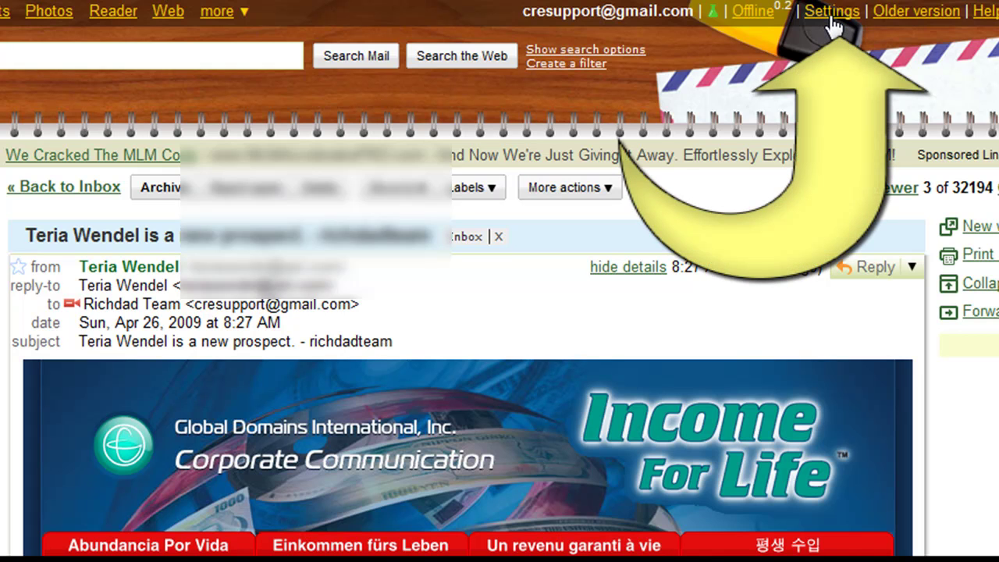
# Step: Open Gmail's Settings from the top-right link
pyautogui.click(832, 19)
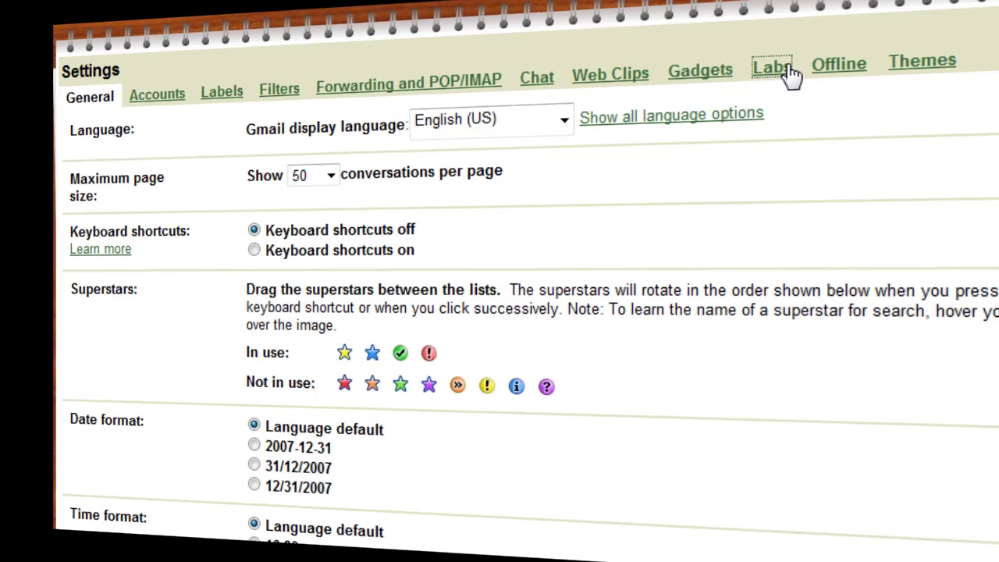
# Step: Show the Labs settings and scroll down to the Canned Responses feature
pyautogui.click(789, 68)
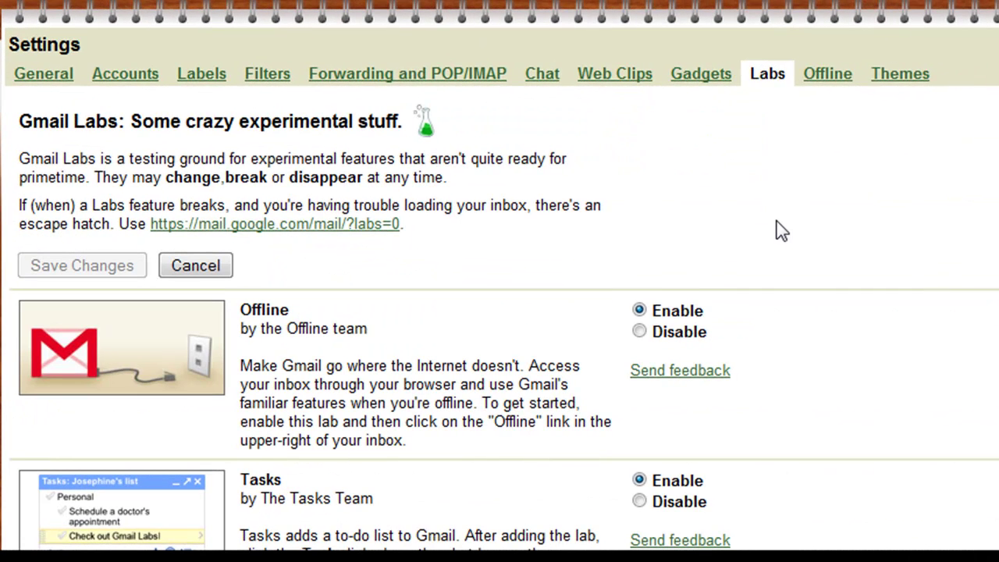
pyautogui.scroll(-5, 780, 230)
pyautogui.scroll(-1, 781, 230)
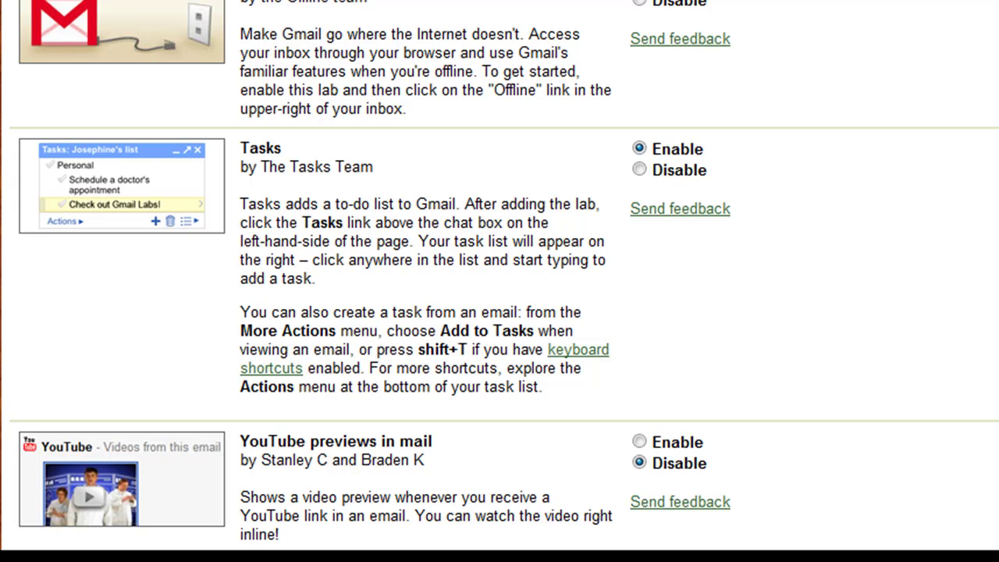
pyautogui.scroll(-10, 500, 313)
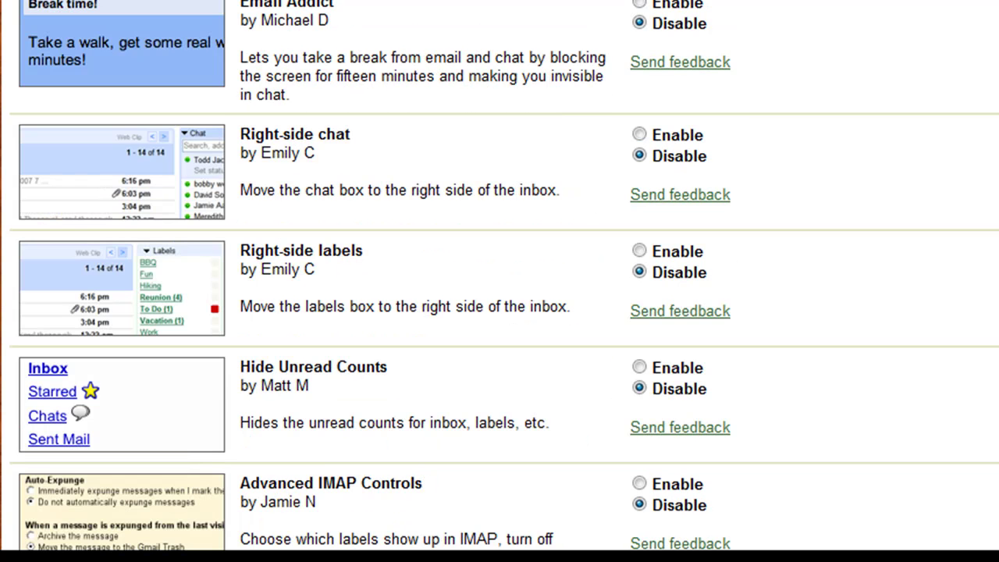
pyautogui.scroll(-2, 496, 400)
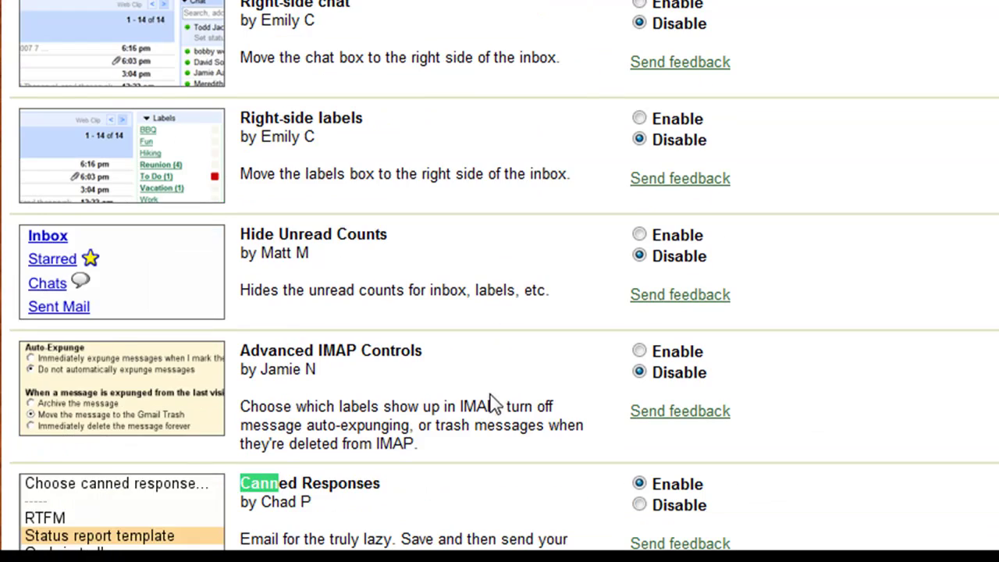
pyautogui.scroll(-1, 494, 401)
pyautogui.scroll(-1, 361, 484)
pyautogui.scroll(-1, 361, 483)
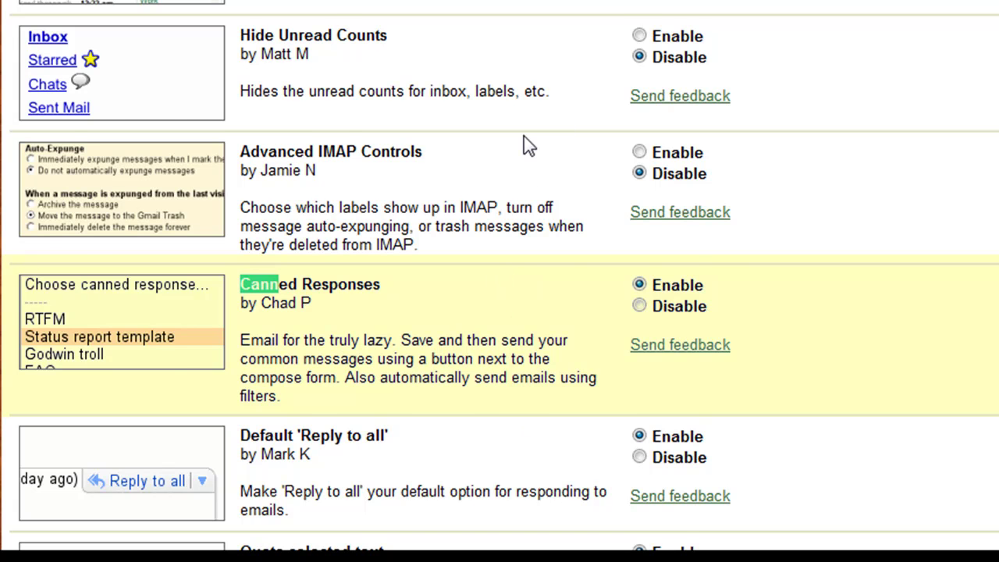
pyautogui.scroll(2, 524, 141)
pyautogui.scroll(1, 524, 141)
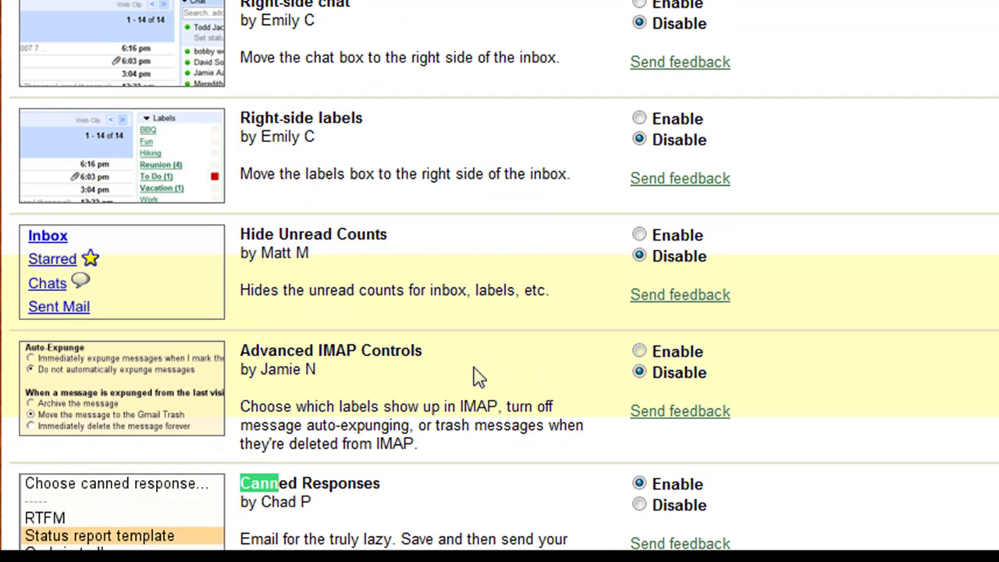
pyautogui.scroll(-3, 473, 379)
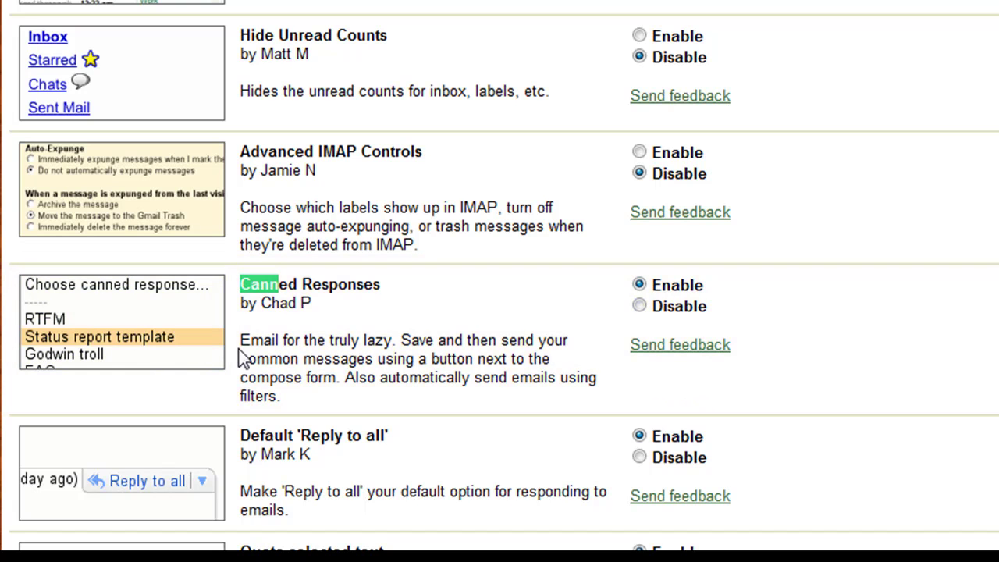
# Step: Highlight Canned Responses with Enable selected, then return to the top of Labs
pyautogui.moveTo(383, 289); pyautogui.dragTo(242, 295)
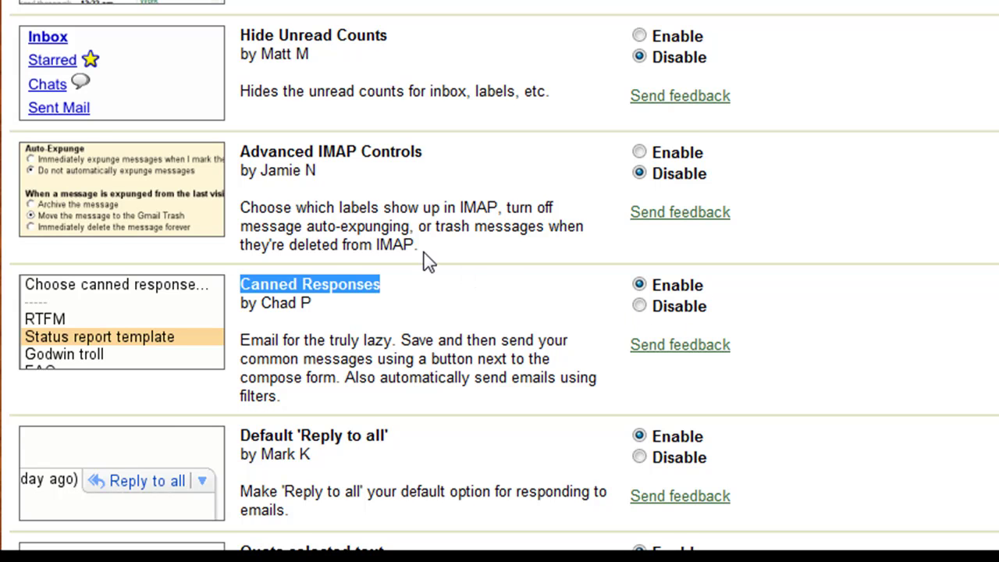
pyautogui.scroll(1, 429, 261)
pyautogui.scroll(4, 430, 259)
pyautogui.scroll(4, 457, 273)
pyautogui.scroll(3, 457, 272)
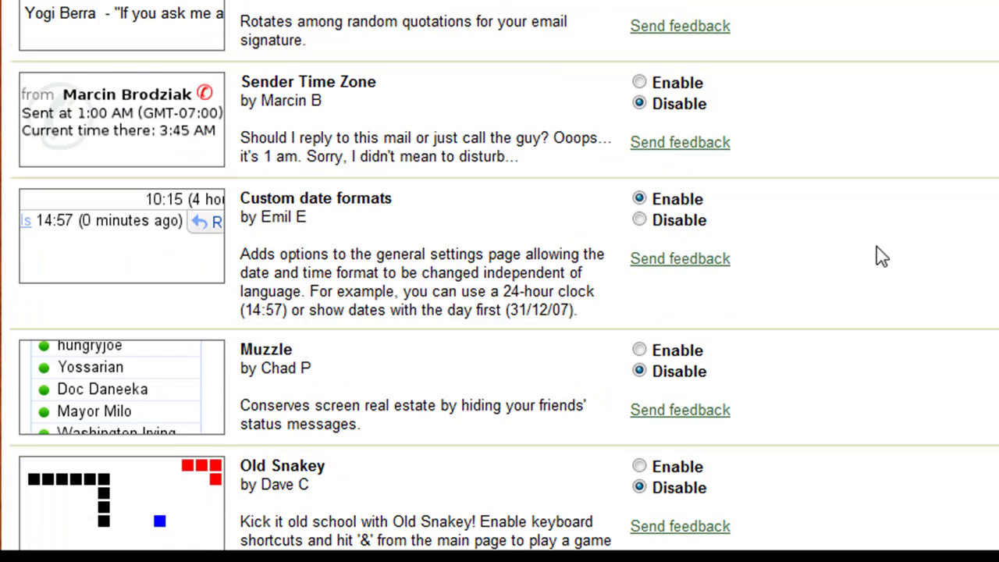
pyautogui.scroll(5, 357, 361)
pyautogui.scroll(5, 358, 361)
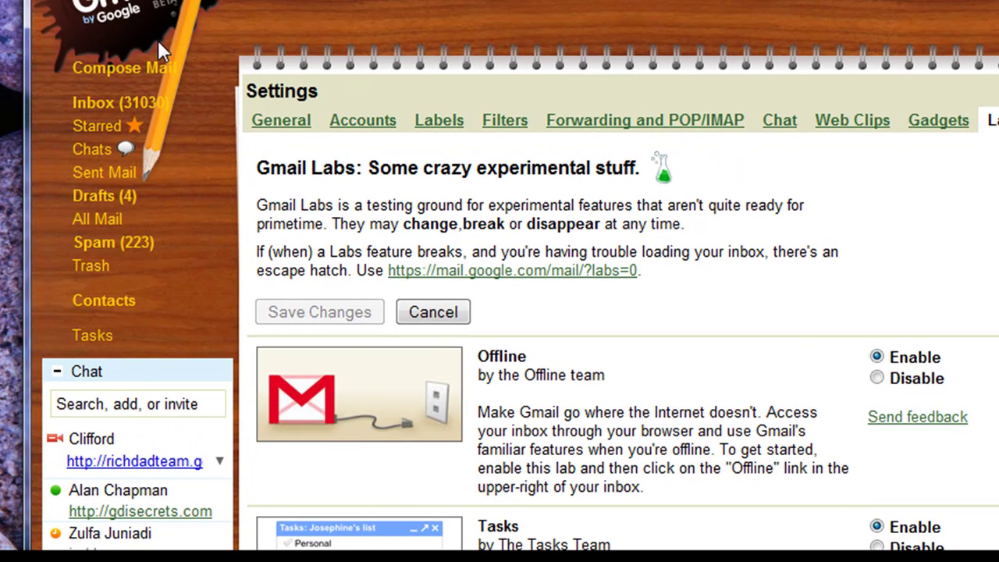
# Step: Start a new message and type a draft greeting 'Hi' / 'I'm' in the body
pyautogui.click(134, 78)
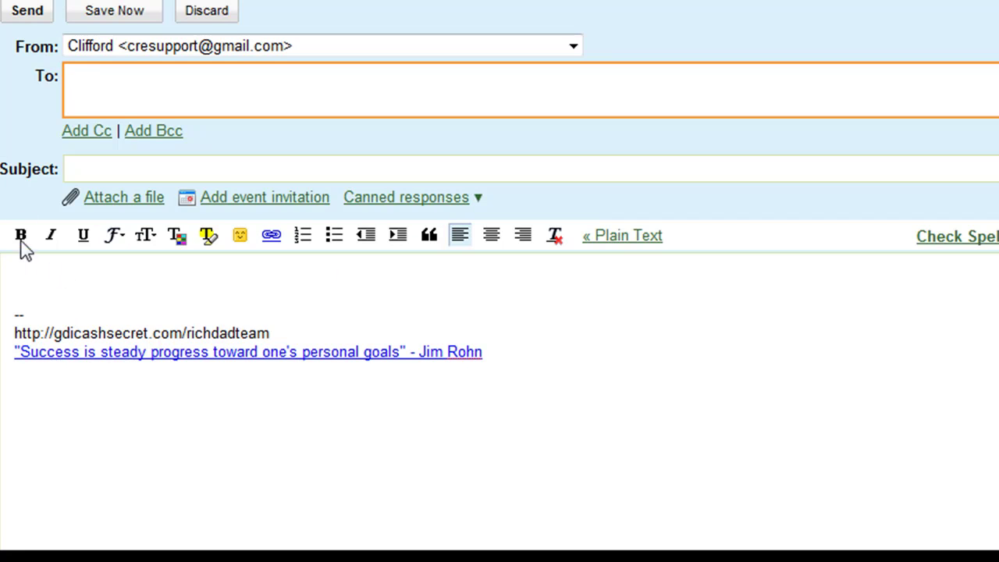
pyautogui.click(42, 265)
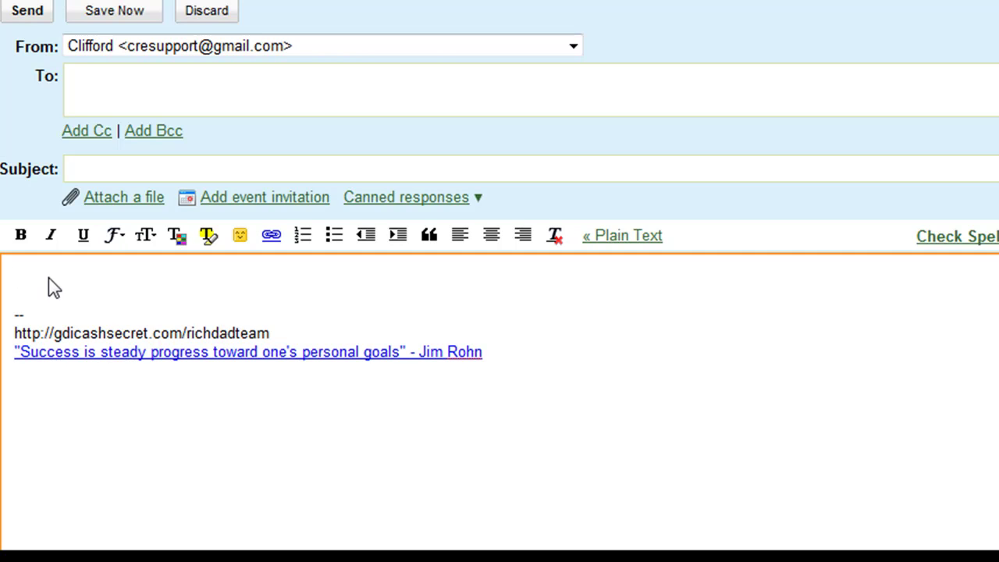
pyautogui.write('H')
pyautogui.write('i')
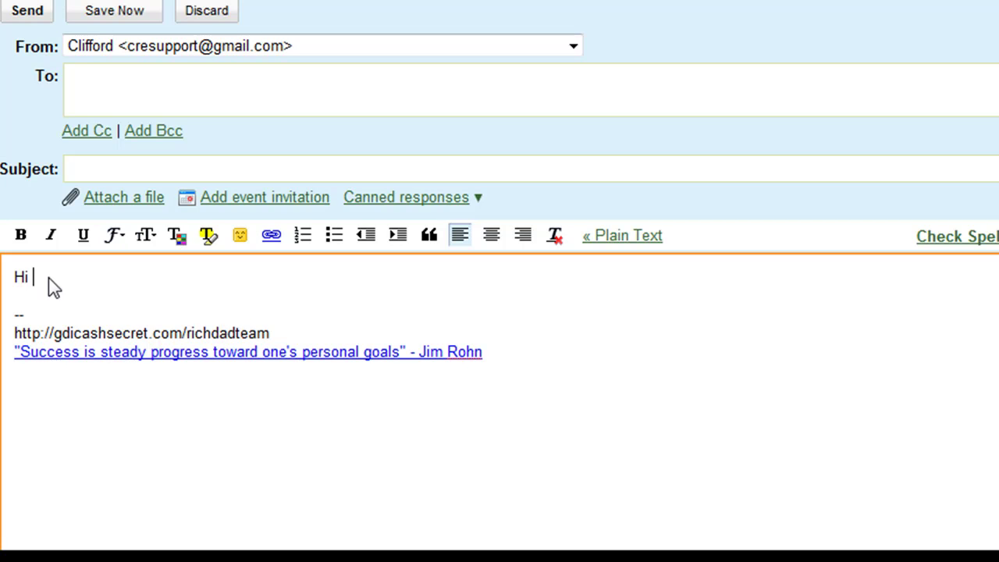
pyautogui.press('BackSpace')
pyautogui.press('Return')
pyautogui.press('Return')
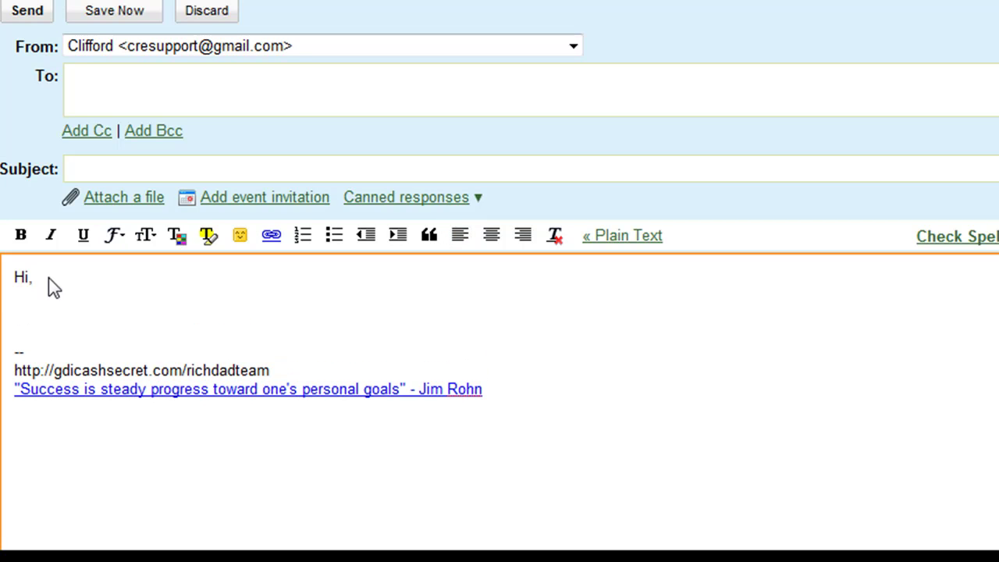
pyautogui.write('Im')
pyautogui.press('BackSpace')
pyautogui.write("'")
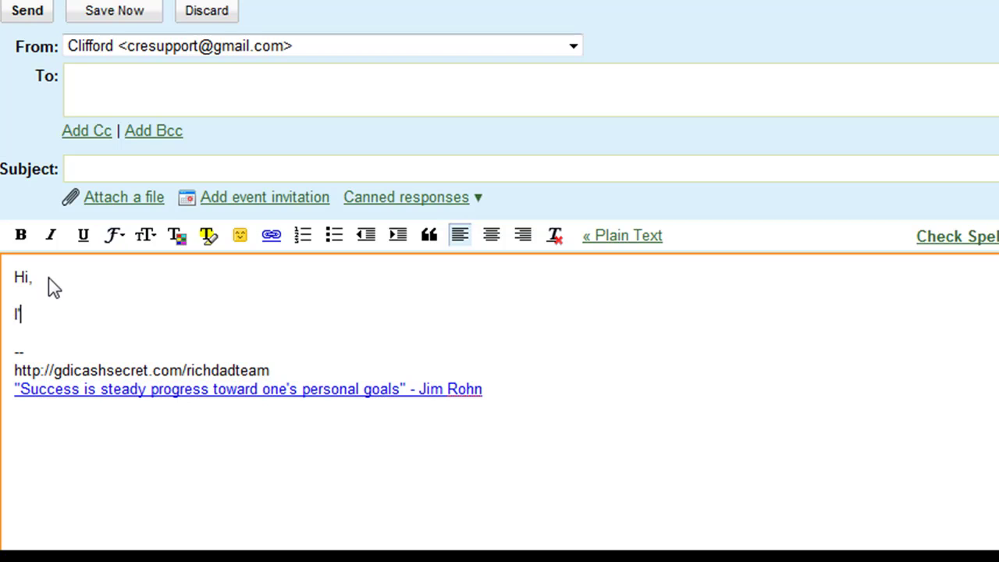
pyautogui.write('m')
# Step: Clear the draft greeting and show the saved canned responses list
pyautogui.moveTo(46, 334); pyautogui.dragTo(17, 265)
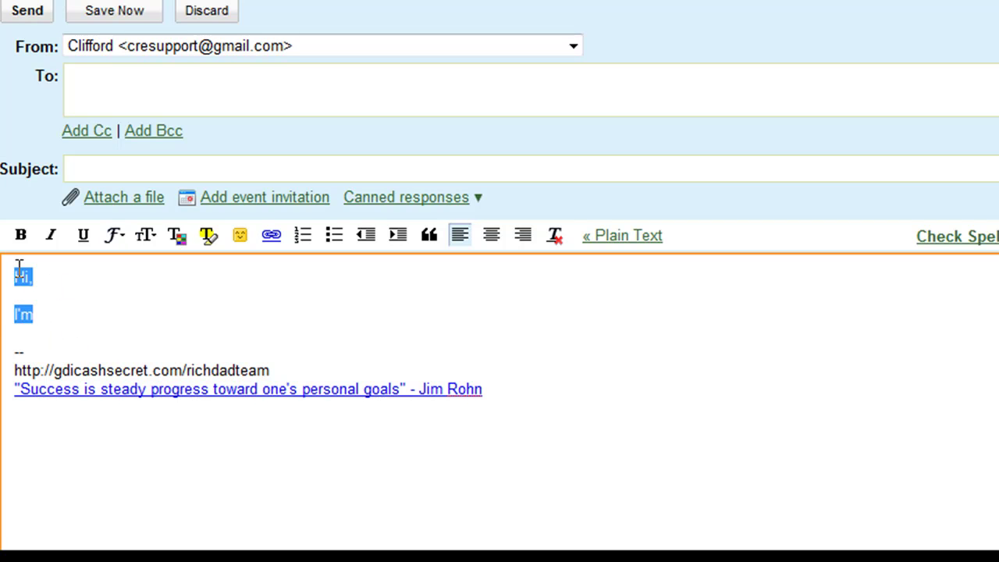
pyautogui.press('BackSpace')
pyautogui.click(477, 198)
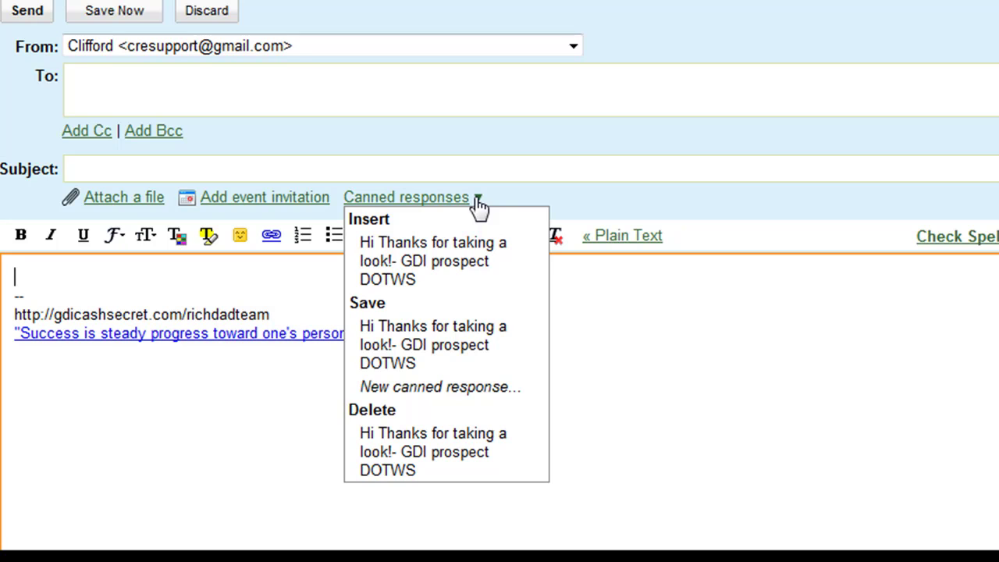
pyautogui.click(409, 261)
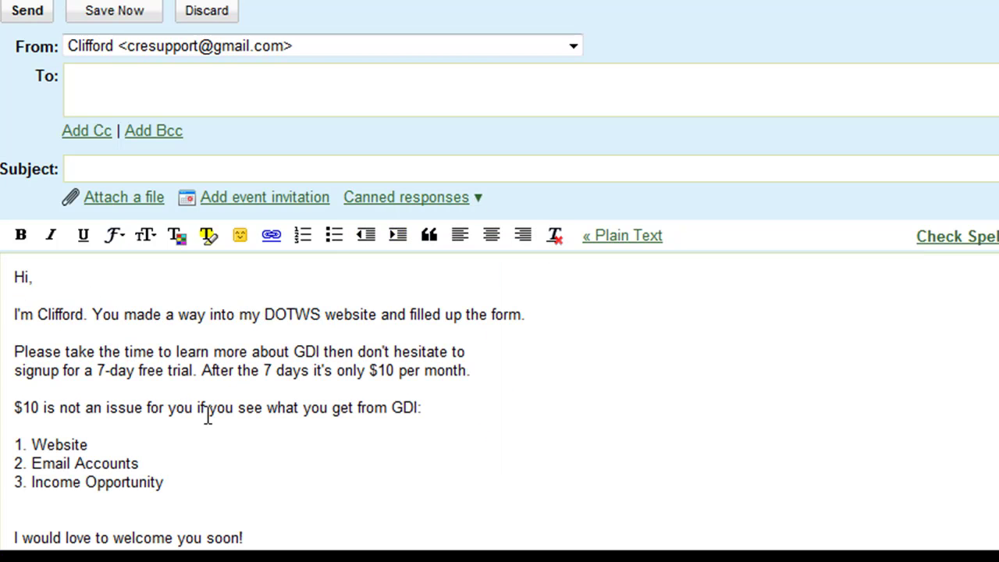
pyautogui.moveTo(14, 277); pyautogui.dragTo(125, 454)
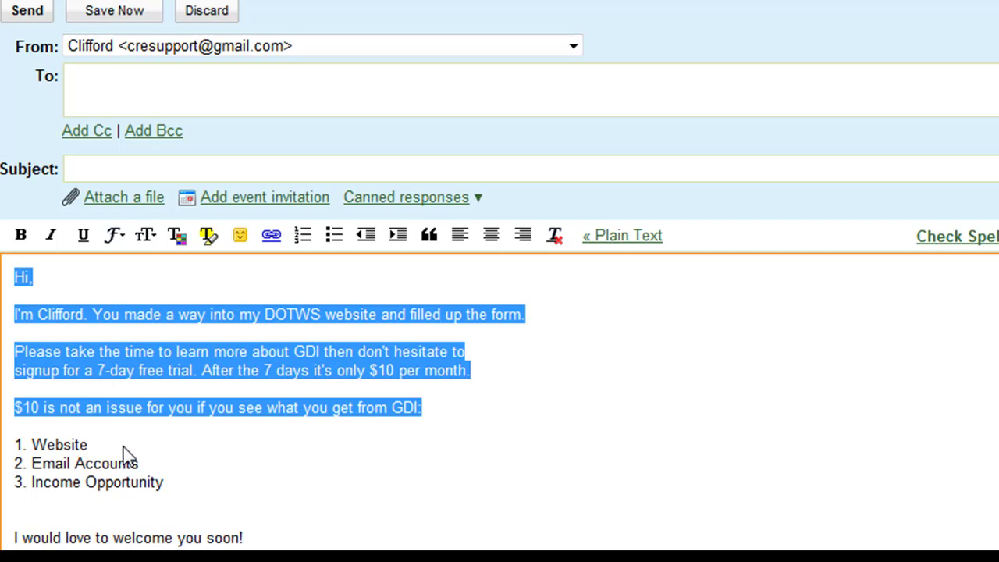
pyautogui.click(262, 407)
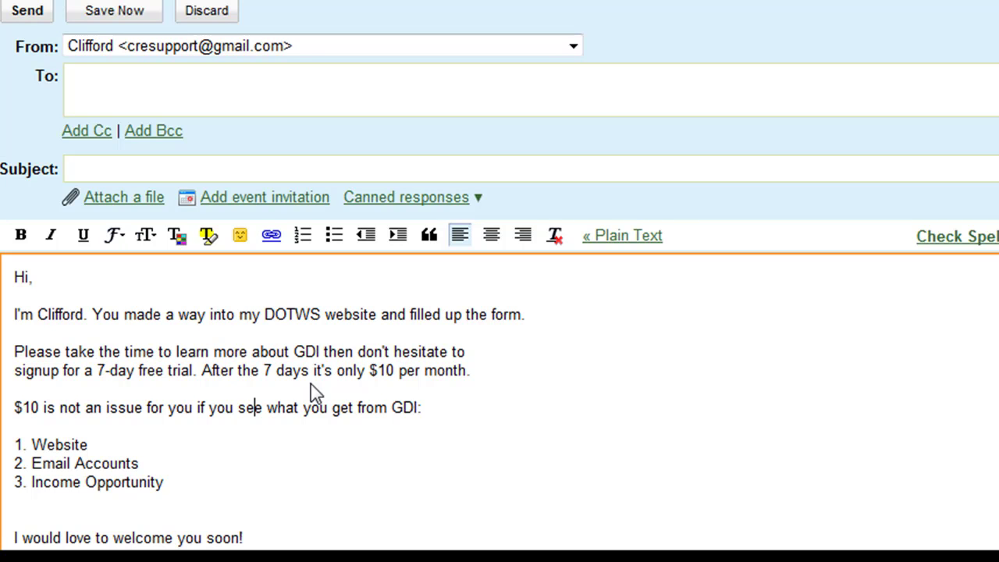
pyautogui.scroll(-1, 312, 391)
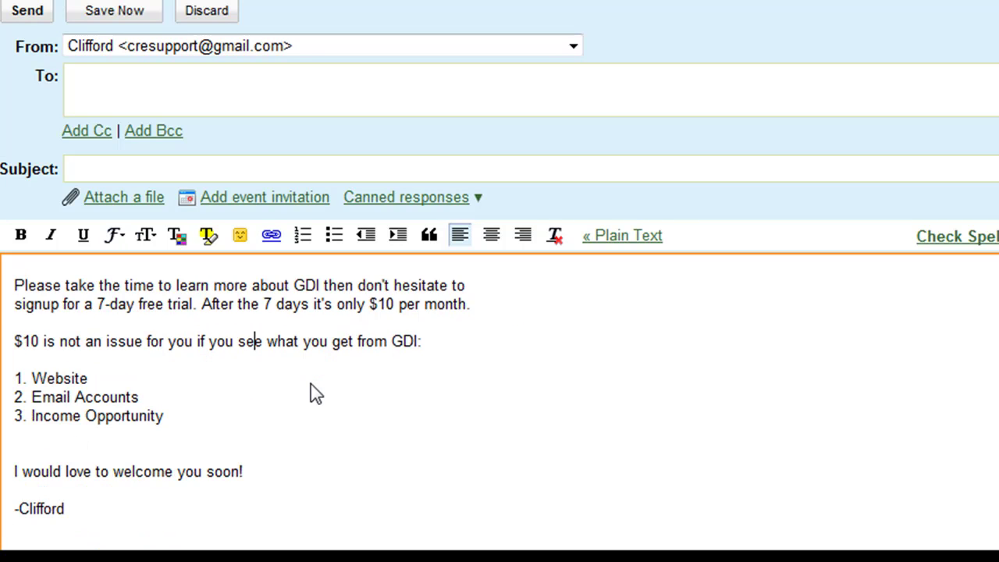
pyautogui.scroll(-1, 309, 395)
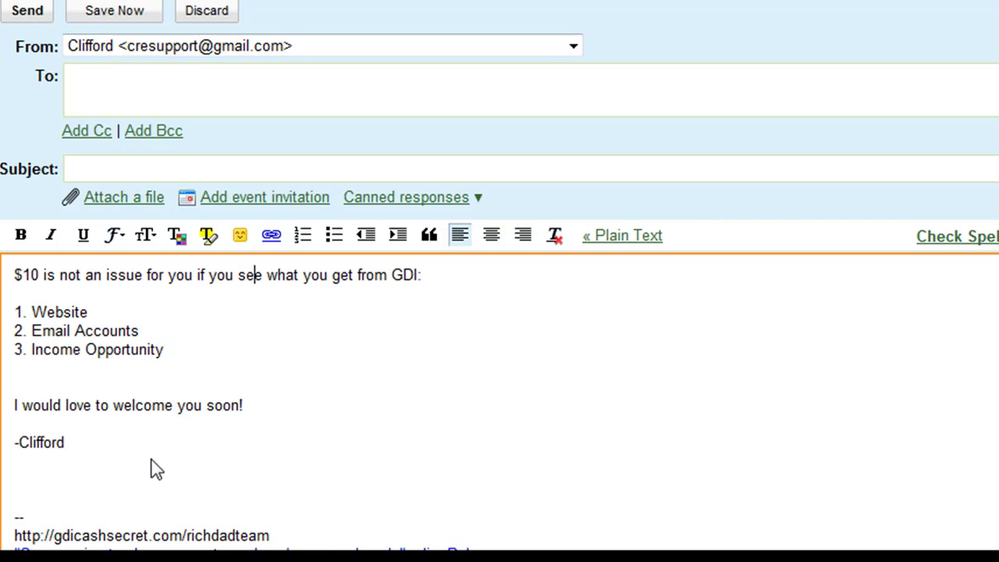
pyautogui.scroll(-1, 124, 453)
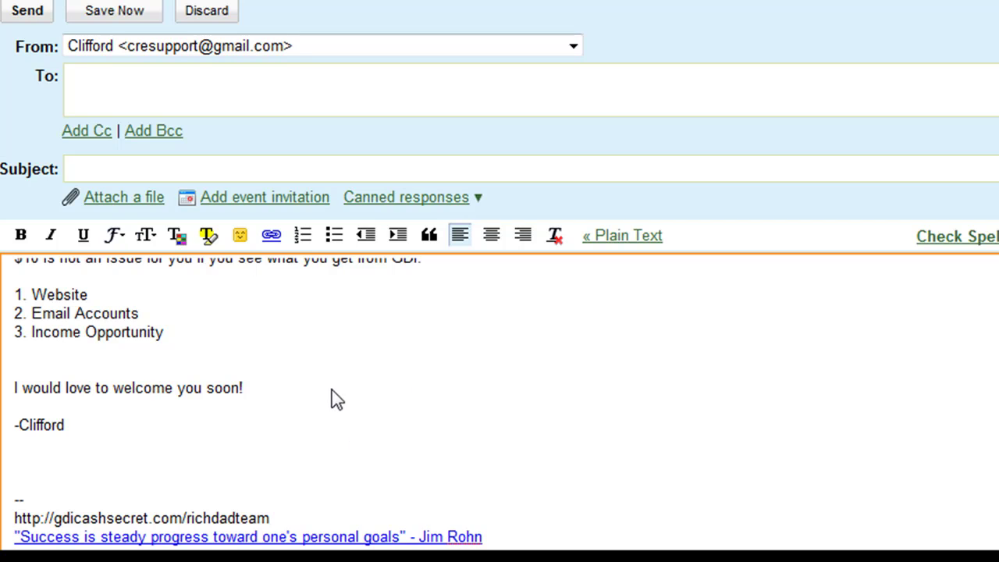
pyautogui.scroll(2, 332, 389)
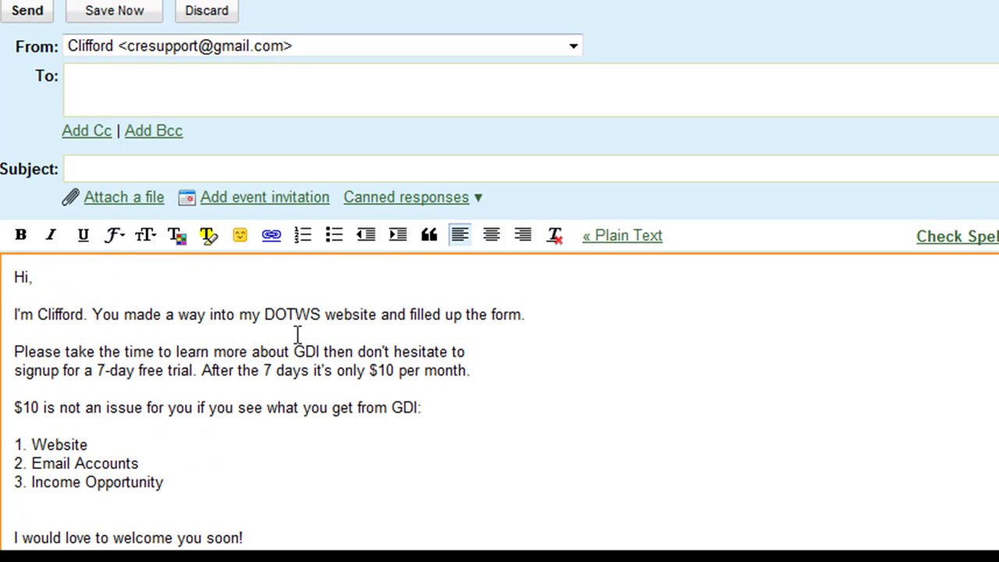
# Step: Save the drafted pitch as a new canned response named 'demo'
pyautogui.click(479, 200)
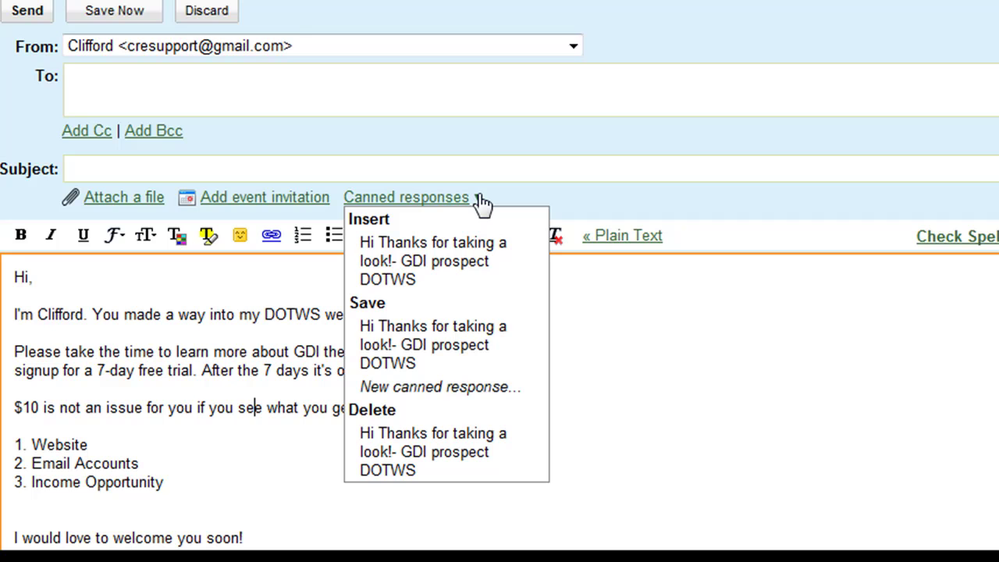
pyautogui.click(407, 388)
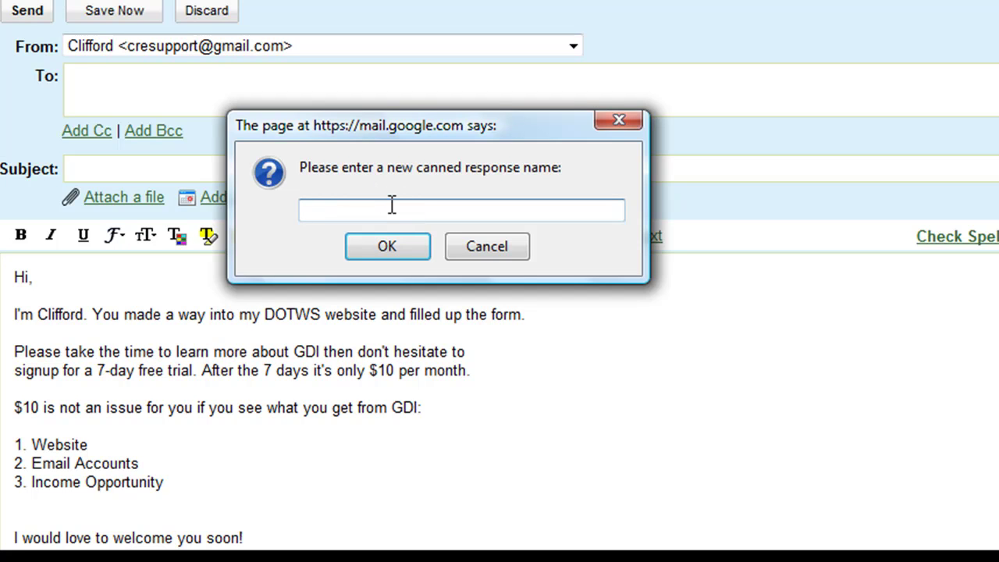
pyautogui.write('demo')
pyautogui.click(383, 246)
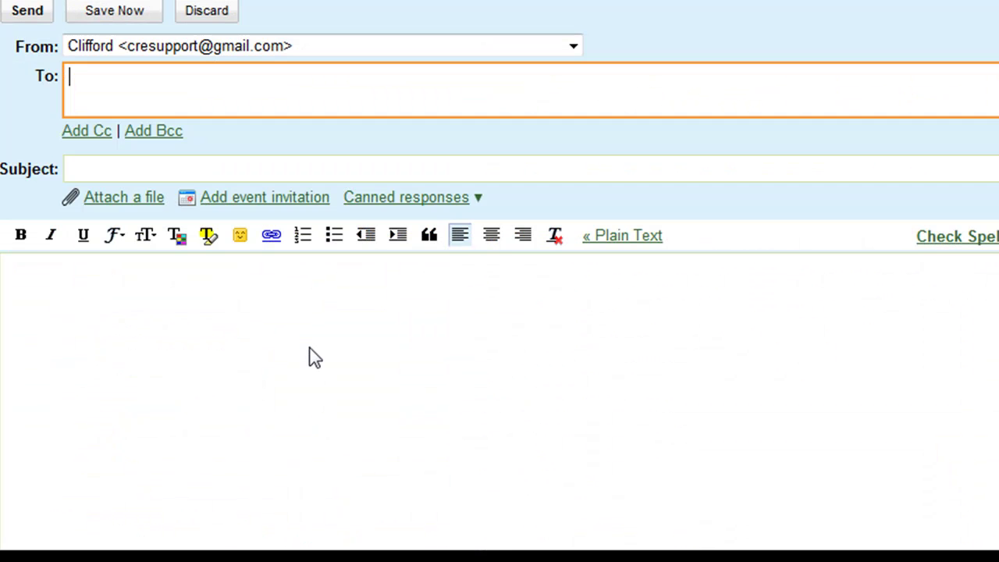
# Step: Insert the 'demo' canned response into the blank message body
pyautogui.click(478, 200)
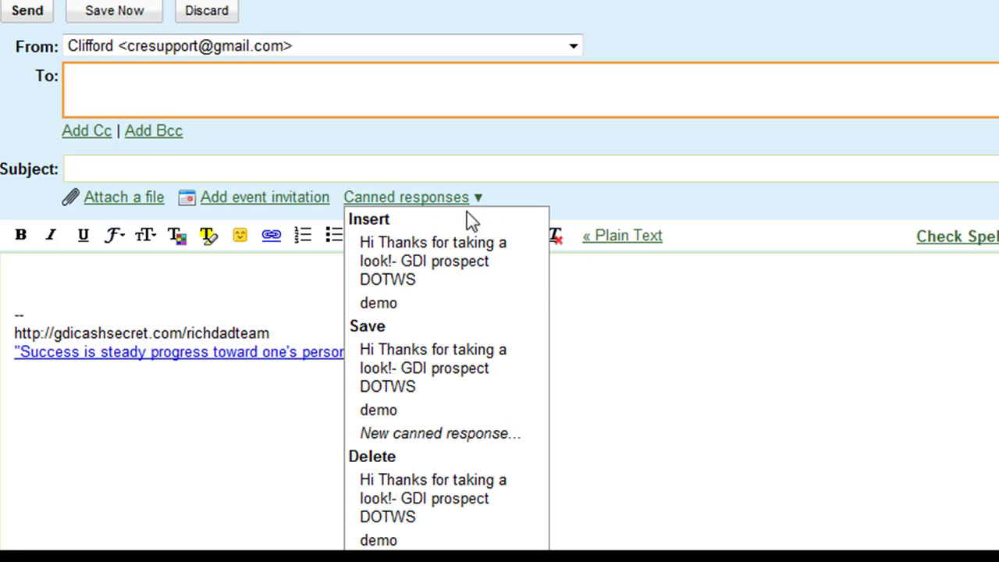
pyautogui.click(391, 306)
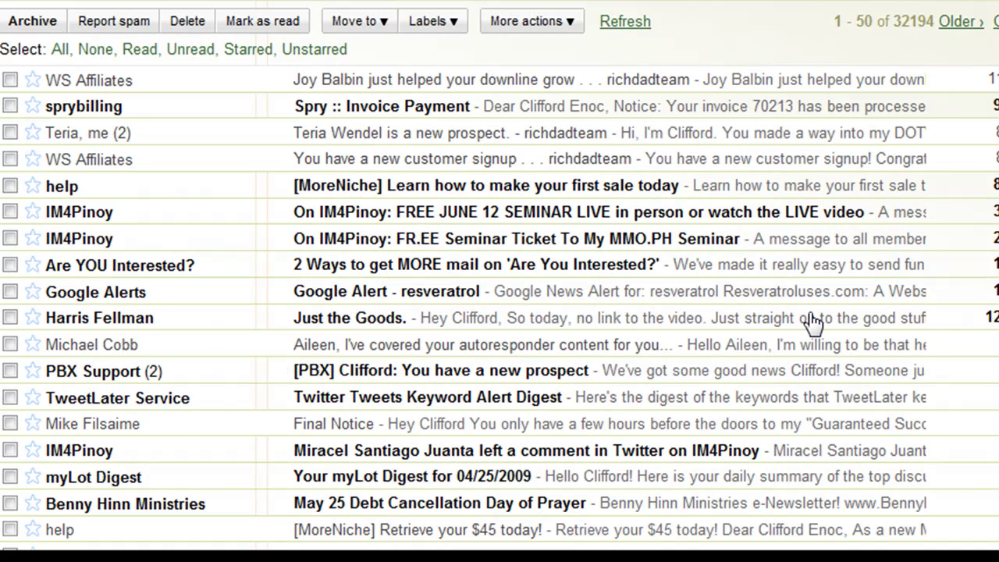
# Step: Open the 'is a new prospect' conversation and review the sent reply's text and header details
pyautogui.click(565, 142)
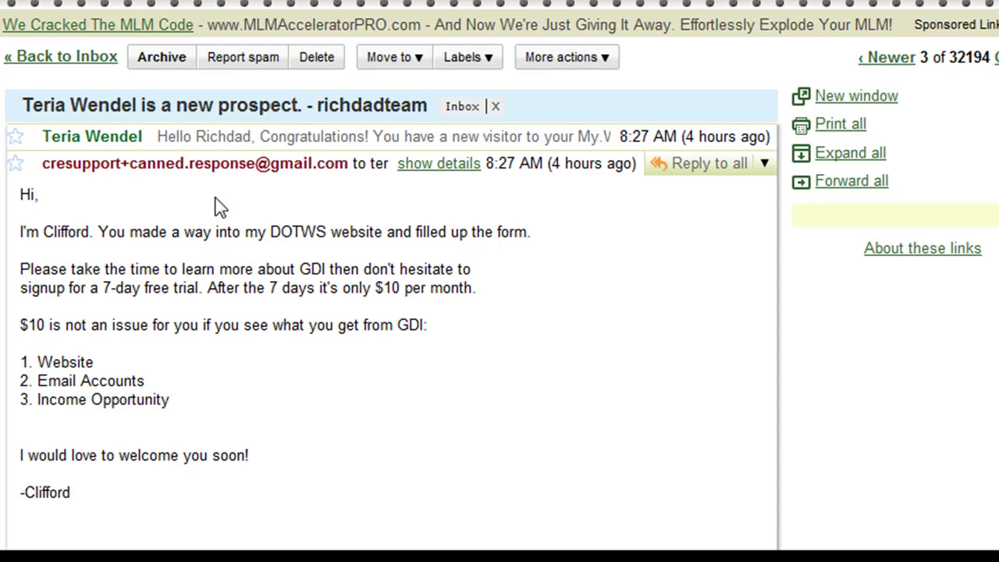
pyautogui.moveTo(21, 193); pyautogui.dragTo(156, 396)
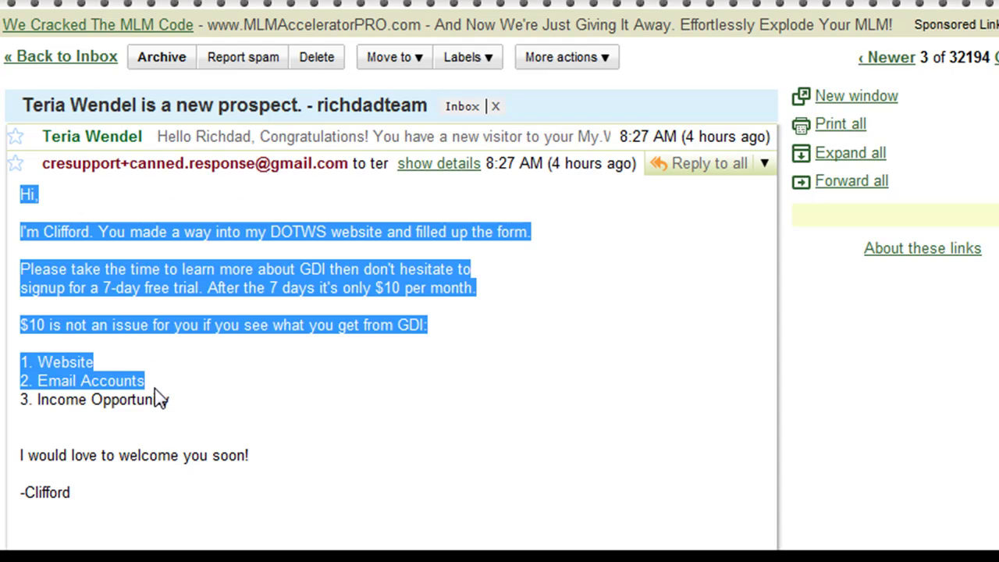
pyautogui.click(190, 459)
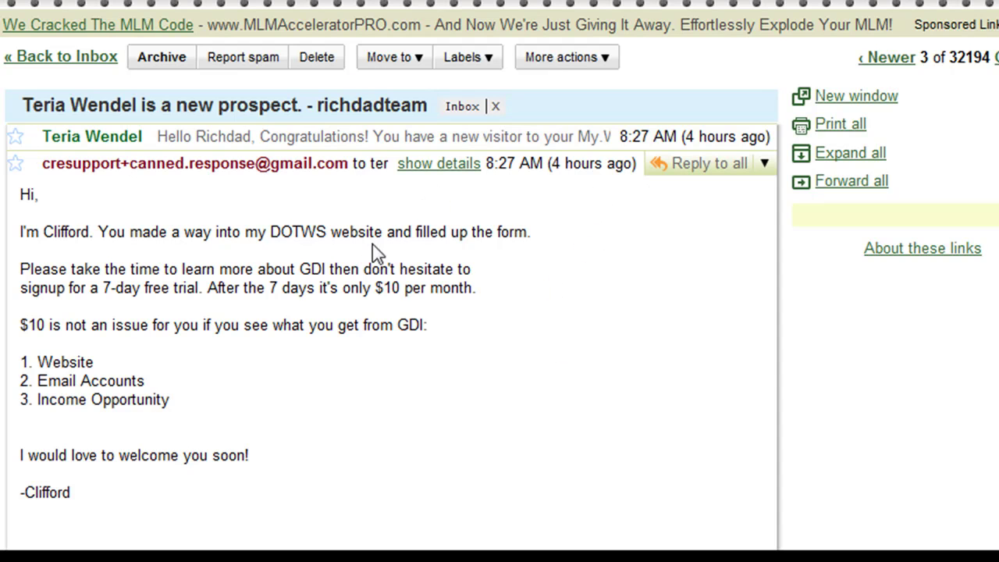
pyautogui.click(467, 166)
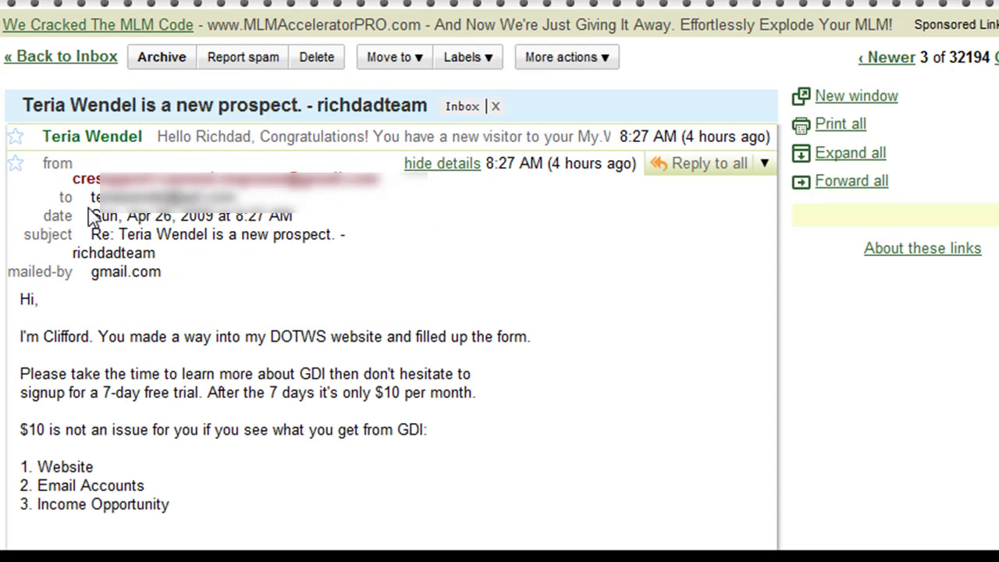
pyautogui.click(464, 164)
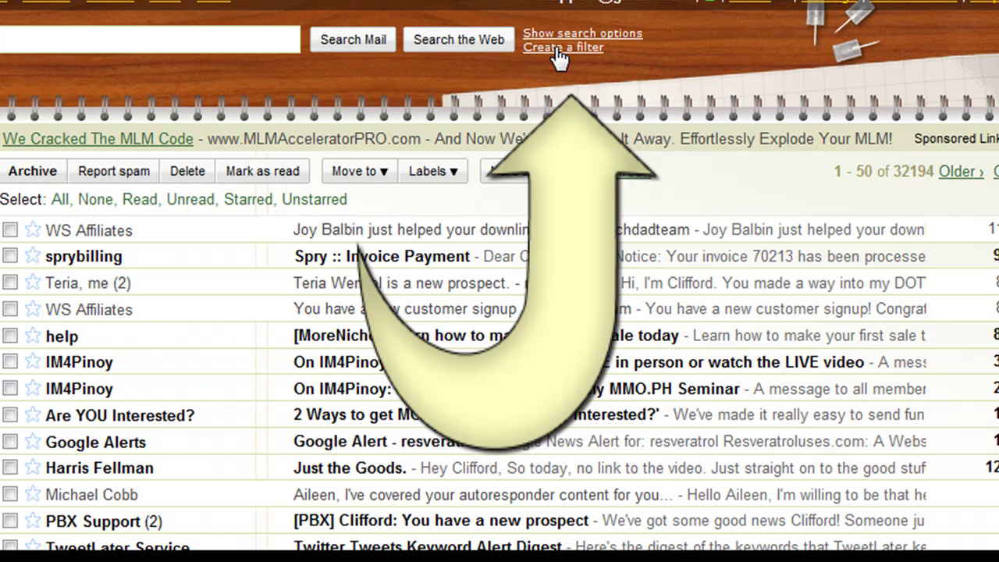
# Step: Create a filter with subject 'is a new prospect ... richdadteam' and run Test Search
pyautogui.click(559, 51)
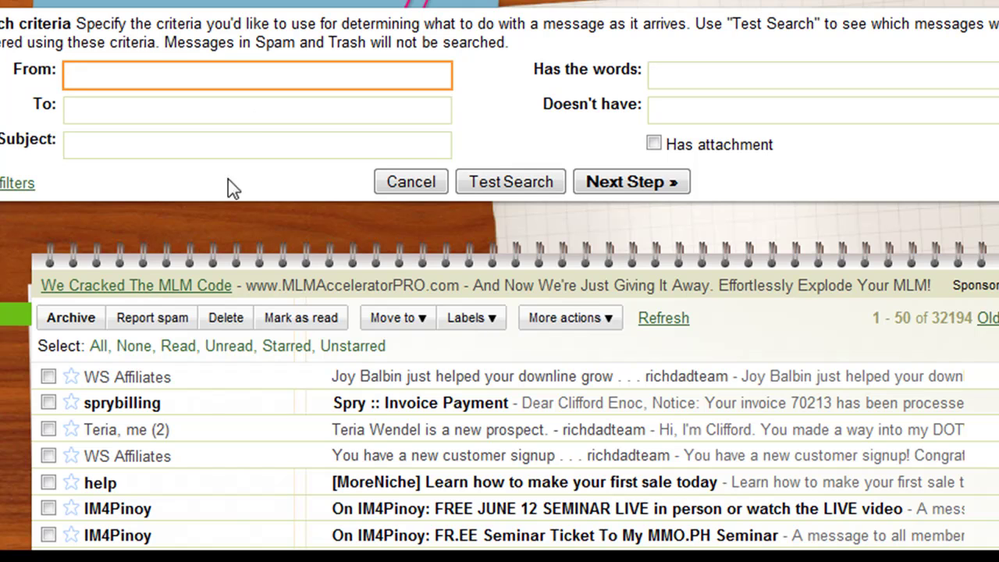
pyautogui.click(146, 147)
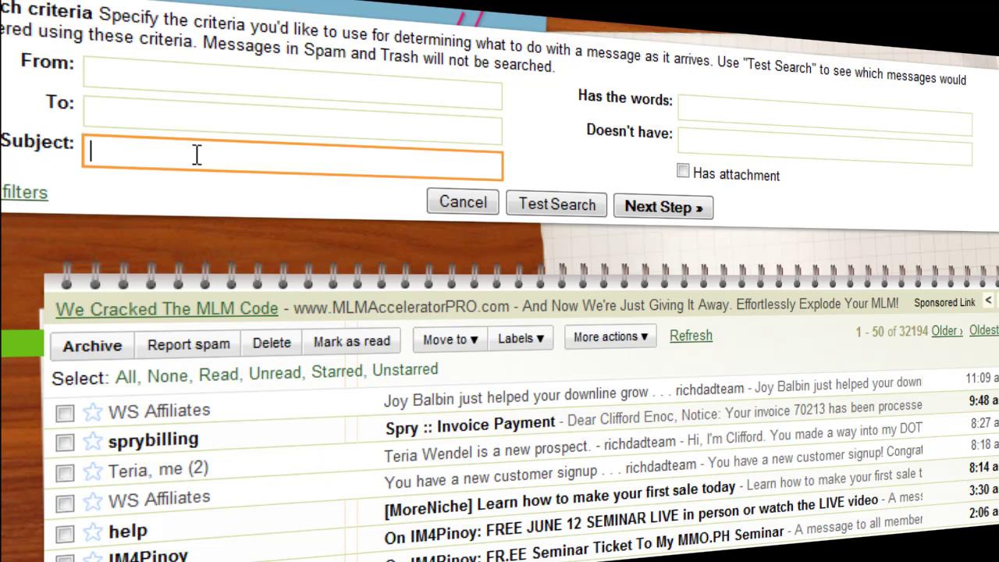
pyautogui.write('is')
pyautogui.write(' a ')
pyautogui.write('new prospec')
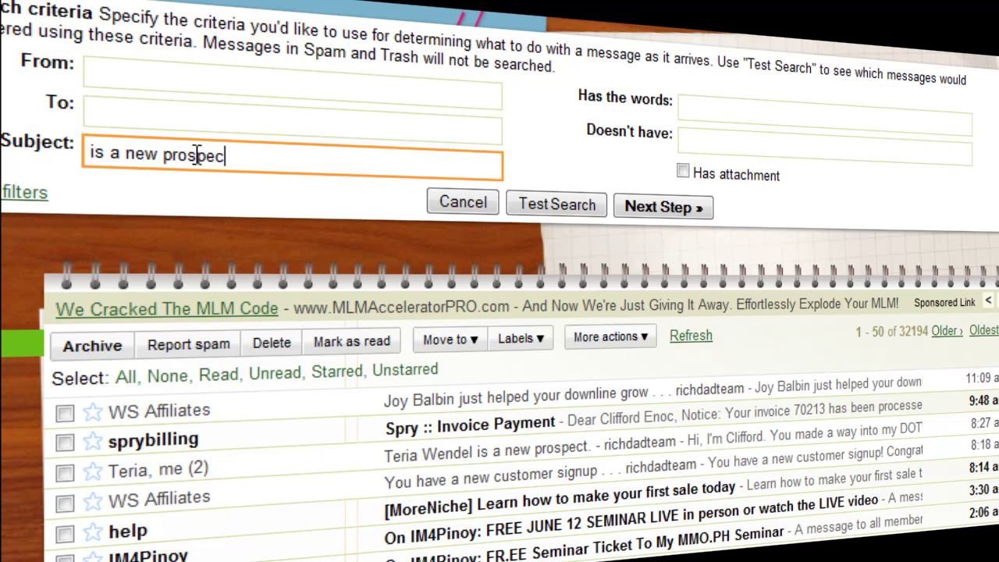
pyautogui.write('t .')
pyautogui.write('..')
pyautogui.write(' richd')
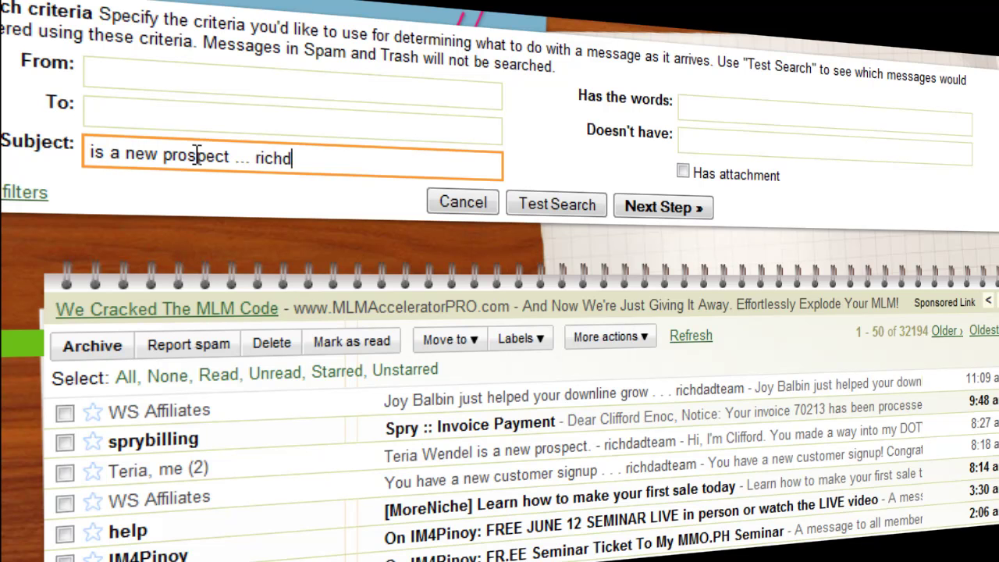
pyautogui.write('ad tea')
pyautogui.press('BackSpace')
pyautogui.press('BackSpace')
pyautogui.press('BackSpace')
pyautogui.write('te')
pyautogui.write('am')
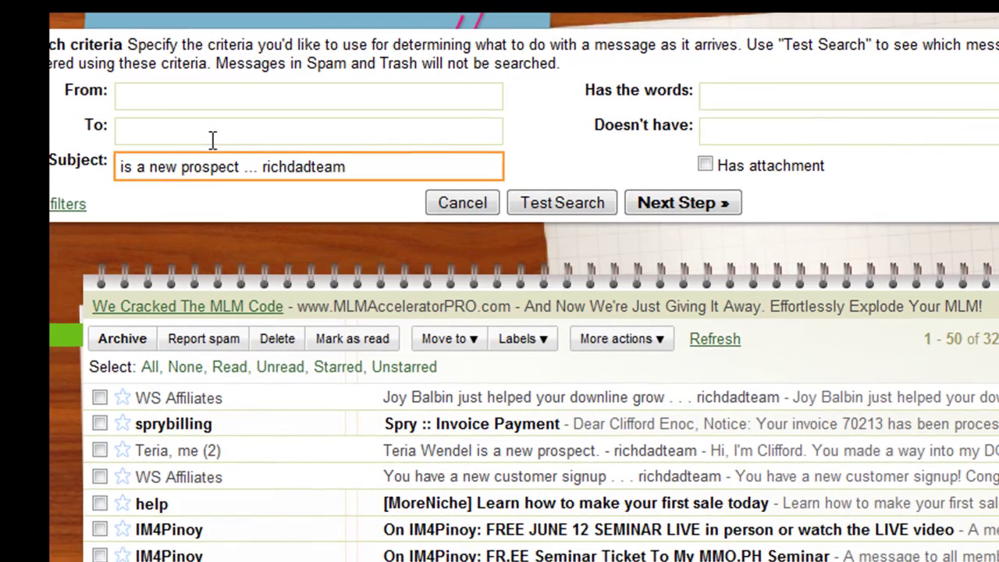
pyautogui.click(506, 197)
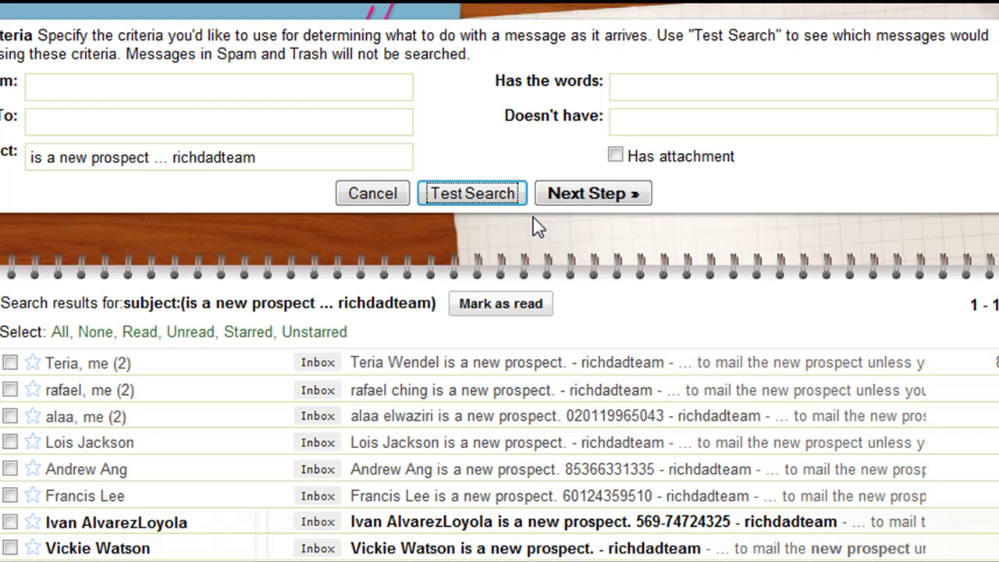
# Step: Have the filter send the 'demo' canned response, not applied to existing conversations, and create it
pyautogui.click(572, 199)
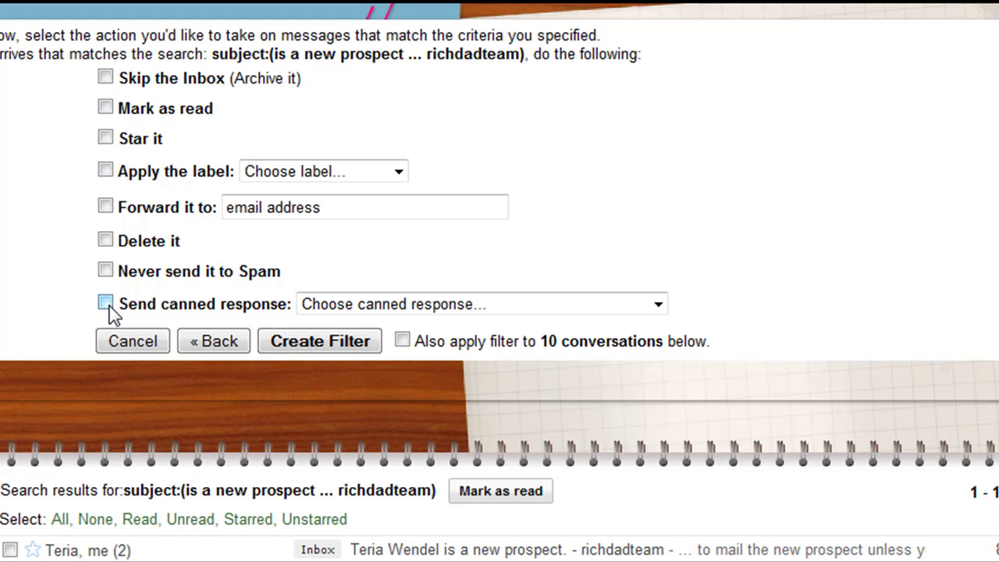
pyautogui.click(106, 303)
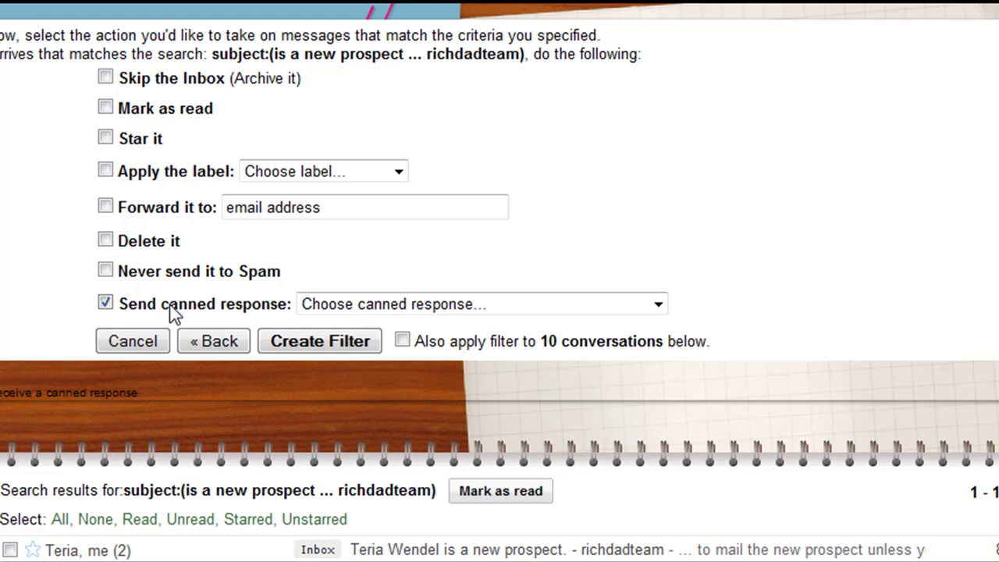
pyautogui.click(663, 312)
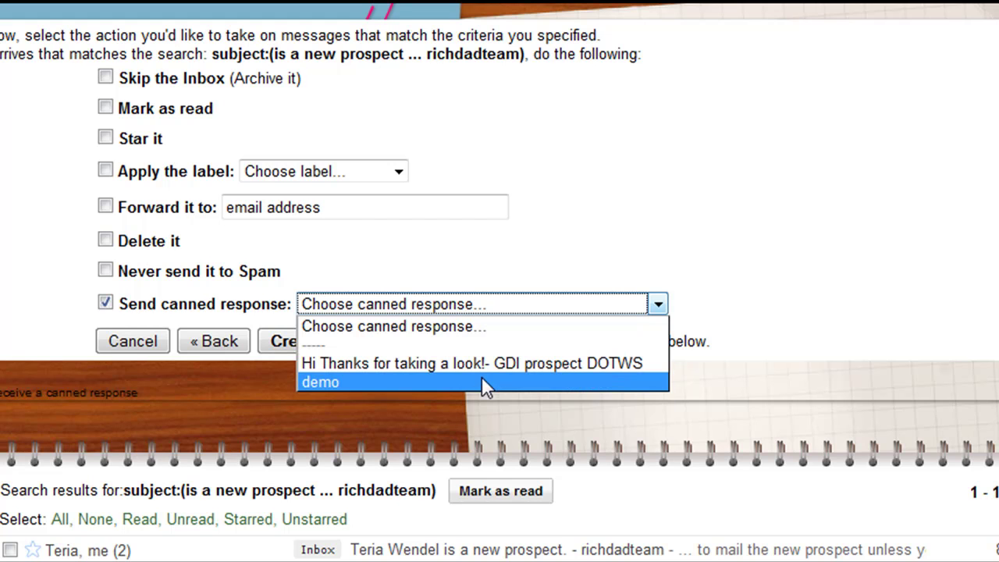
pyautogui.click(400, 381)
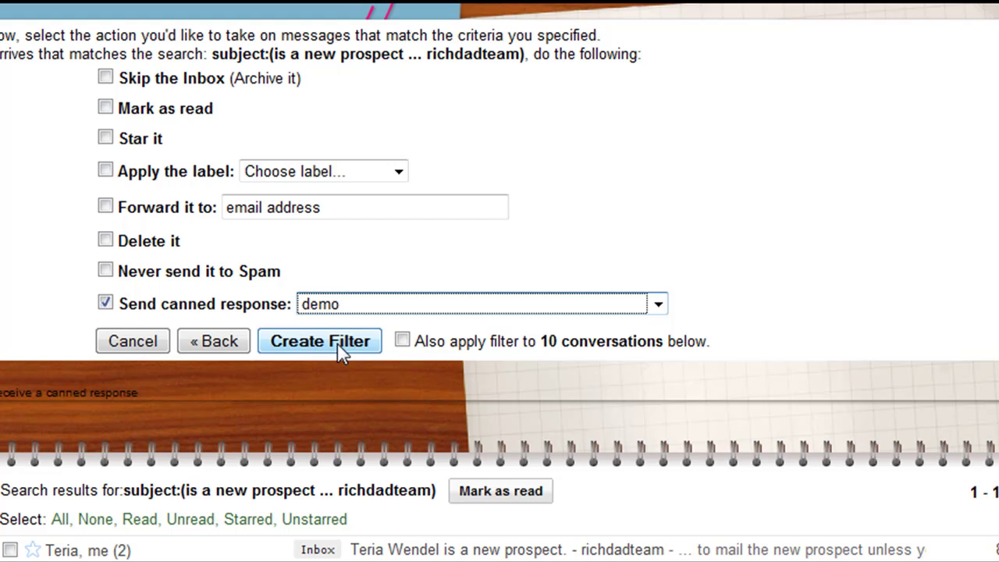
pyautogui.click(402, 341)
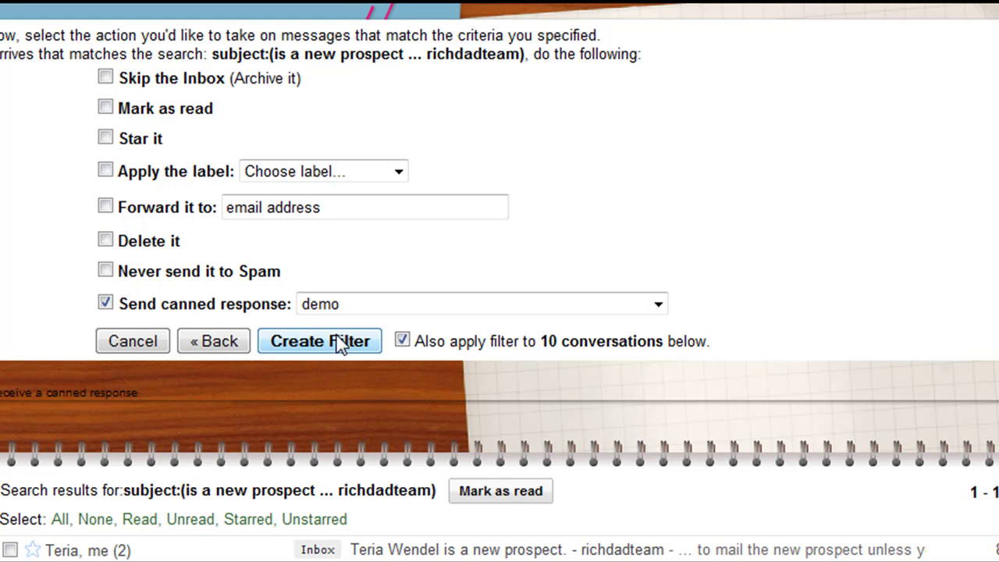
pyautogui.click(402, 342)
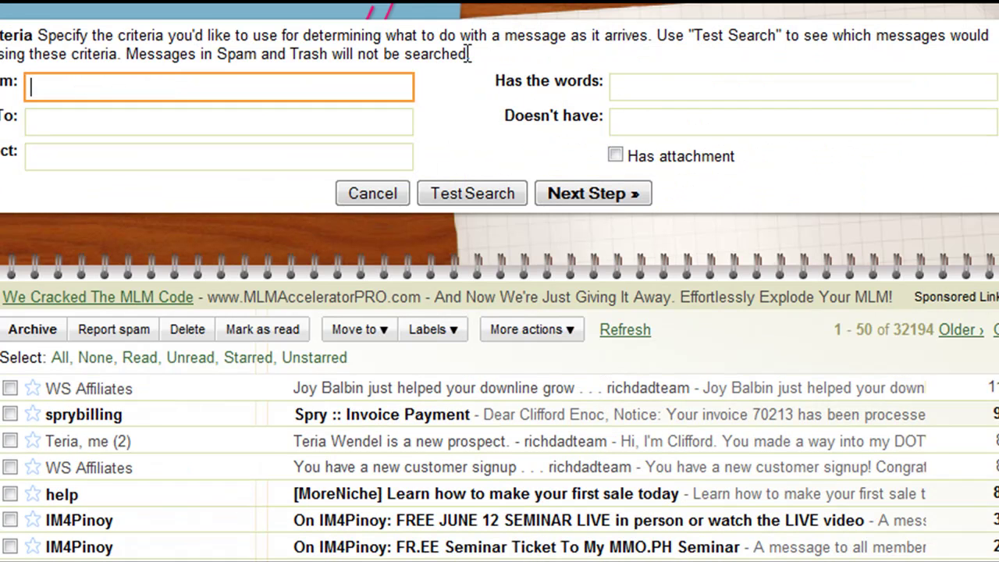
# Step: Show the Filters settings and highlight the affiliate-signup filter entry as an example
pyautogui.click(154, 277)
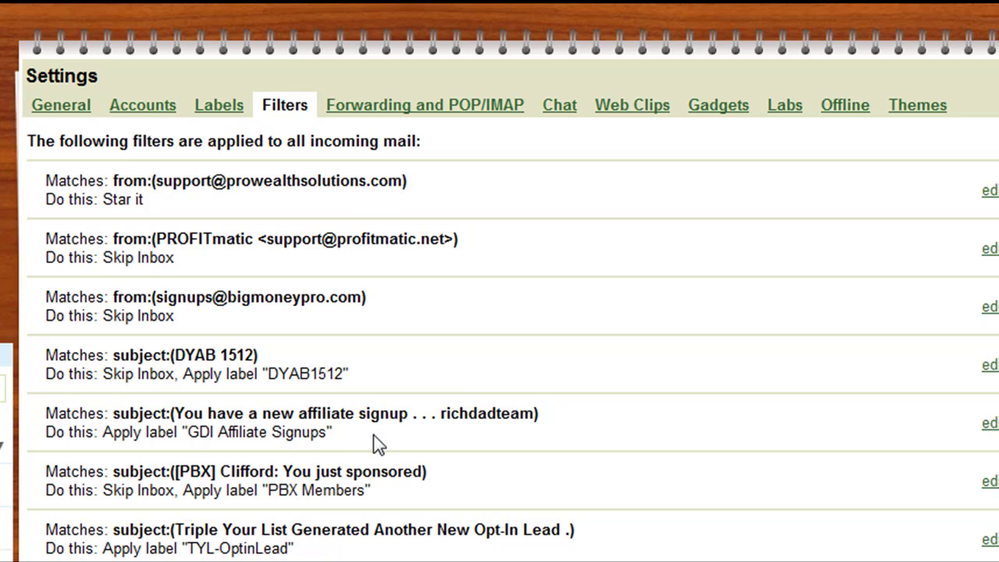
pyautogui.moveTo(333, 433); pyautogui.dragTo(44, 407)
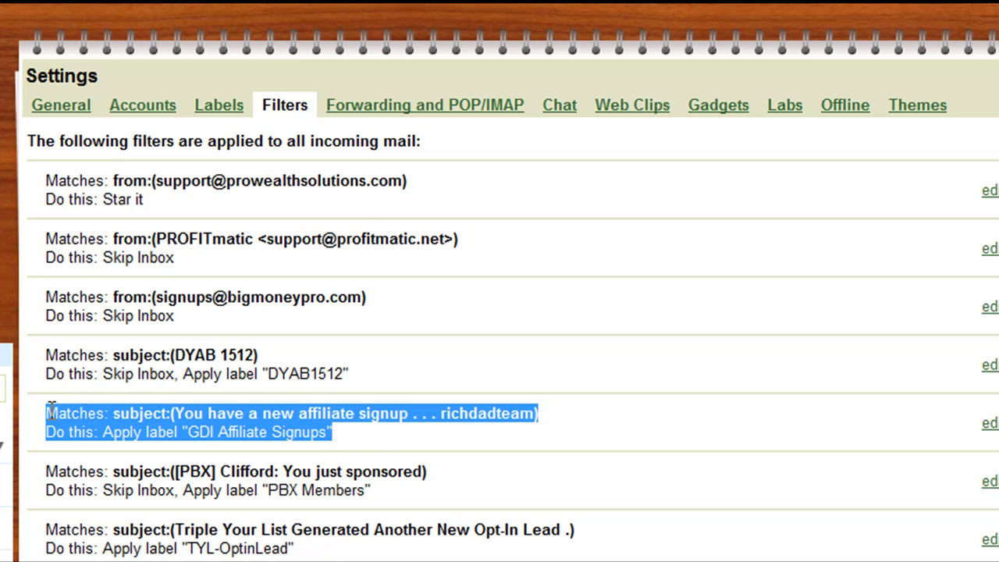